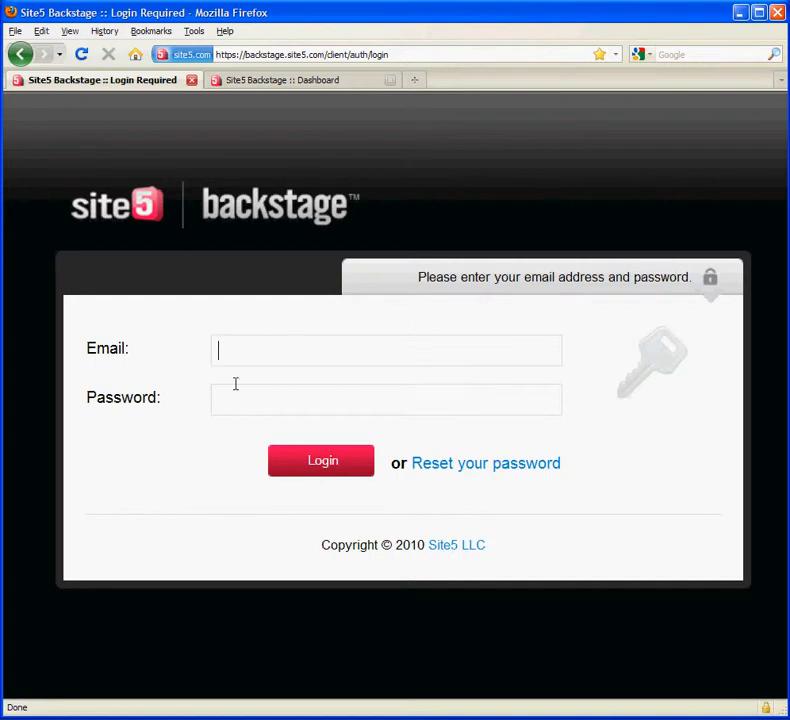
Step: Open SiteAdmin for 4kp.com from the Backstage dashboard and go to its email account management page
{"action": "left_click", "coordinate": [338, 83]}
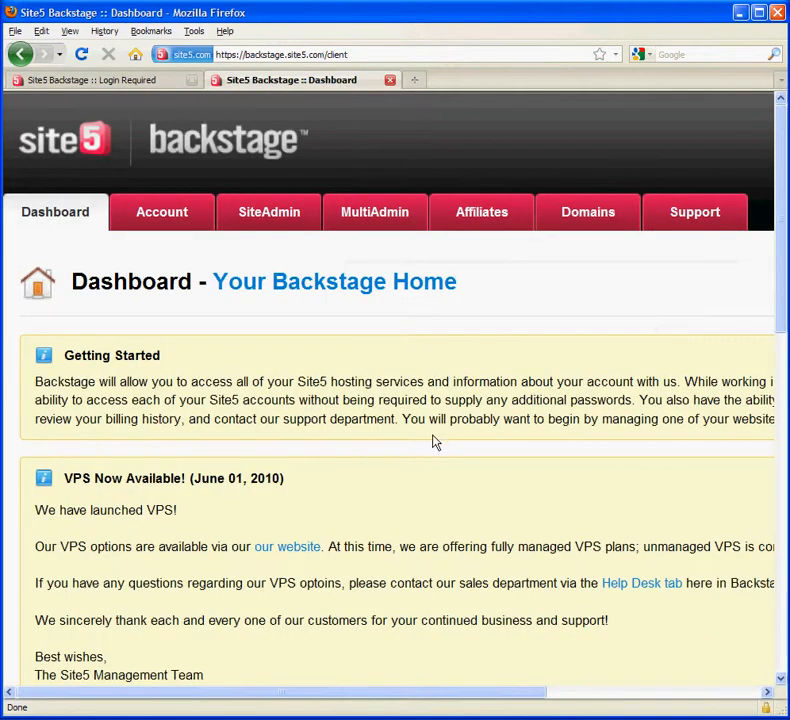
{"action": "scroll", "coordinate": [560, 435], "scroll_direction": "down", "scroll_amount": 4}
{"action": "scroll", "coordinate": [550, 420], "scroll_direction": "up", "scroll_amount": 2}
{"action": "scroll", "coordinate": [540, 416], "scroll_direction": "down", "scroll_amount": 3}
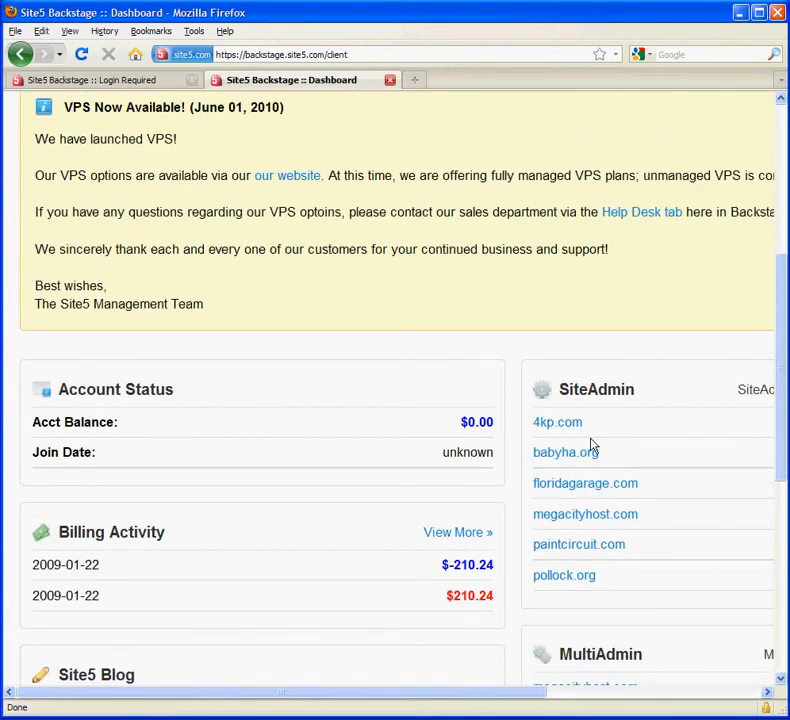
{"action": "scroll", "coordinate": [569, 485], "scroll_direction": "down", "scroll_amount": 2}
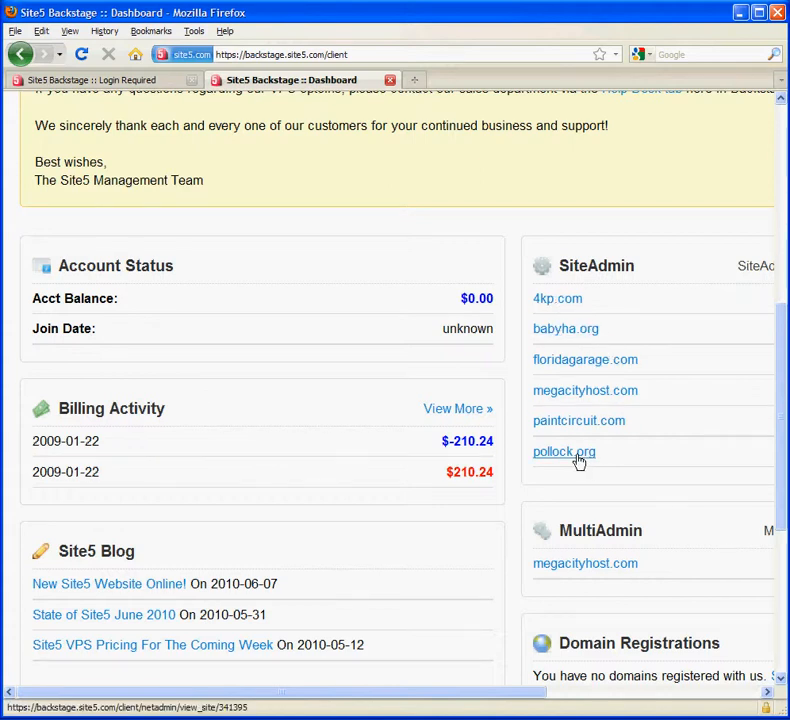
{"action": "left_click", "coordinate": [569, 304]}
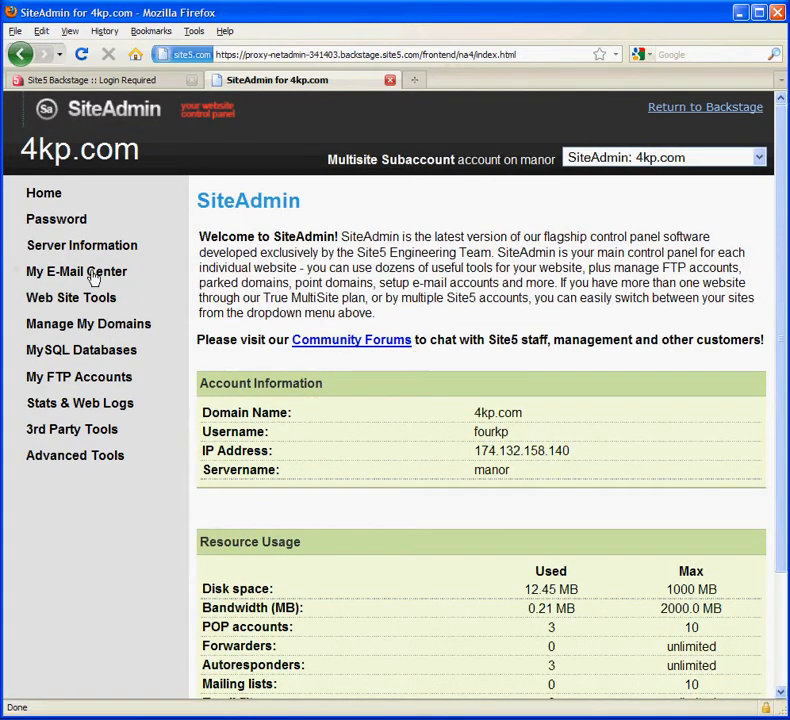
{"action": "left_click", "coordinate": [93, 272]}
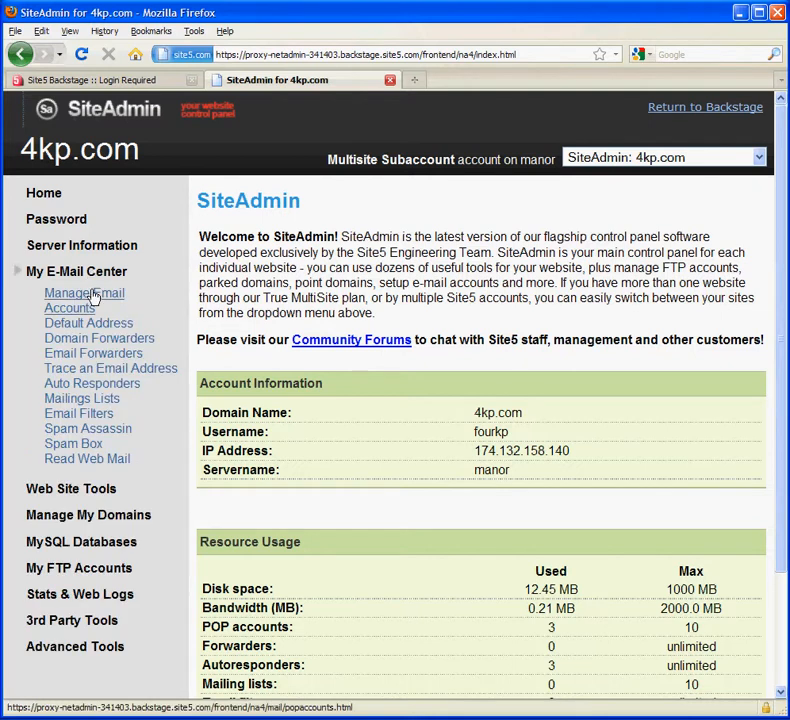
{"action": "left_click", "coordinate": [93, 296]}
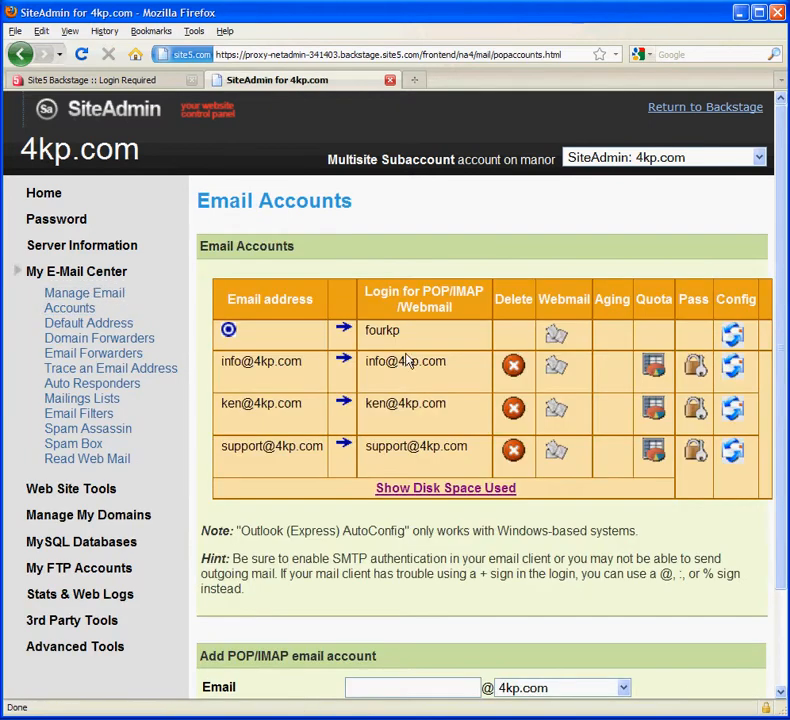
Step: Fill in paypal as the mailbox name for a new POP/IMAP email account and enter the account password
{"action": "scroll", "coordinate": [450, 370], "scroll_direction": "down", "scroll_amount": 2}
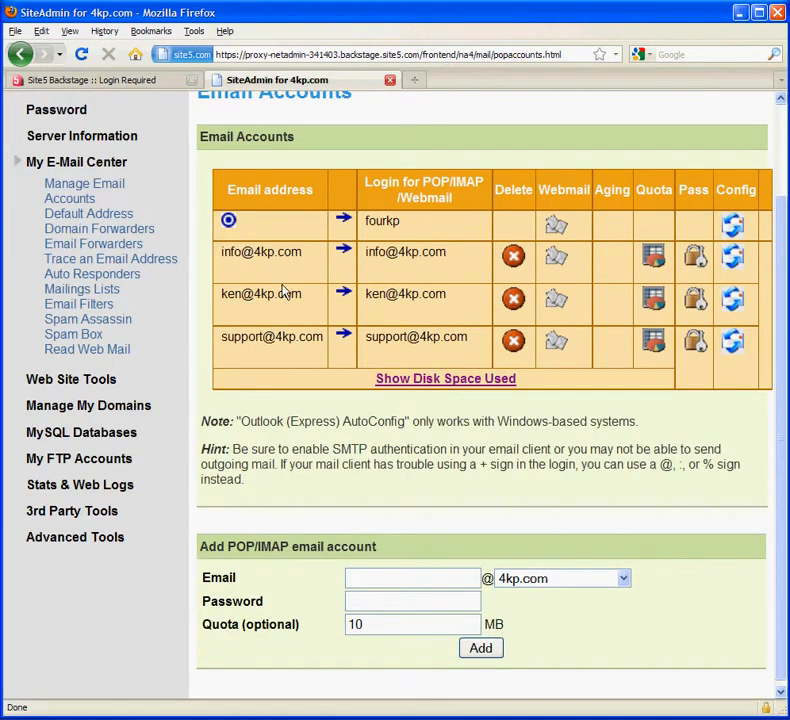
{"action": "scroll", "coordinate": [268, 285], "scroll_direction": "down", "scroll_amount": 1}
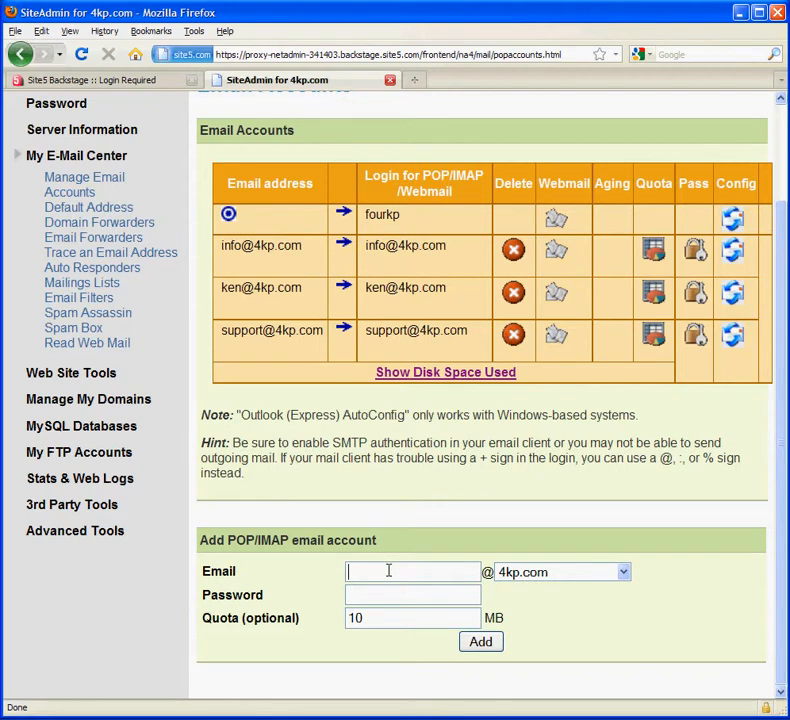
{"action": "key", "text": "Tab"}
{"action": "key", "text": "Tab"}
Step: Set the new account's quota to 50 MB, add the account, and return to the email accounts list
{"action": "left_click_drag", "start_coordinate": [389, 618], "coordinate": [337, 617]}
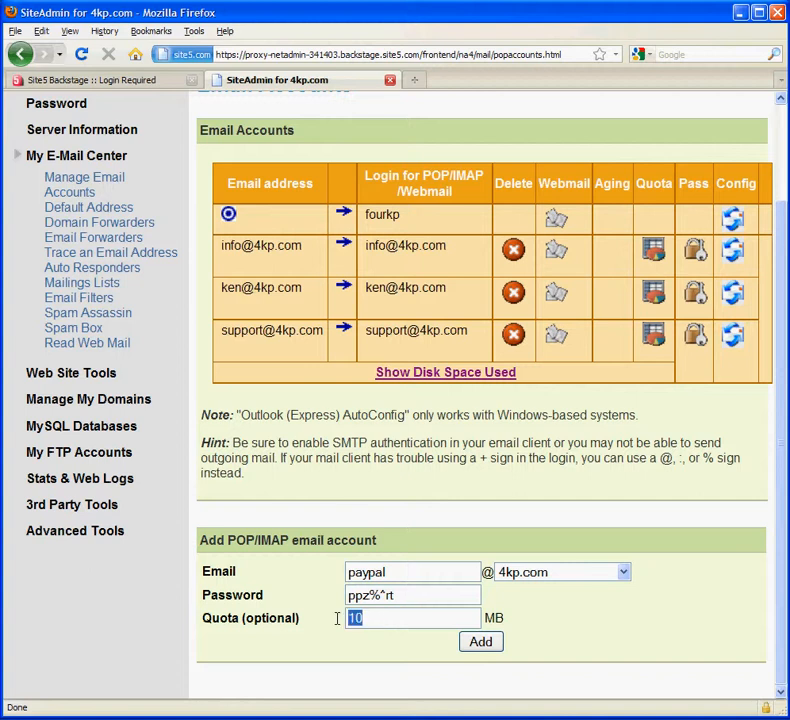
{"action": "type", "text": "50"}
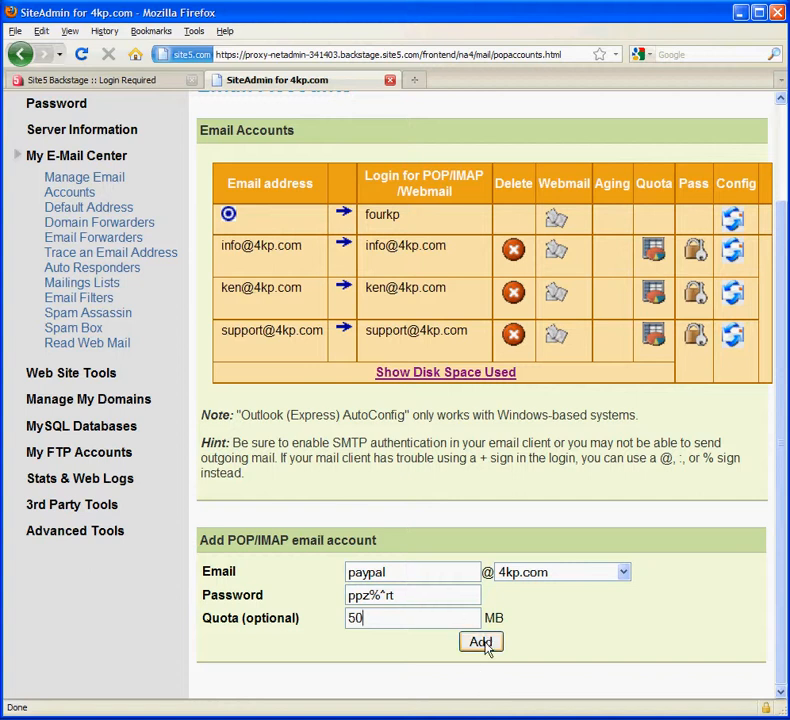
{"action": "left_click", "coordinate": [478, 642]}
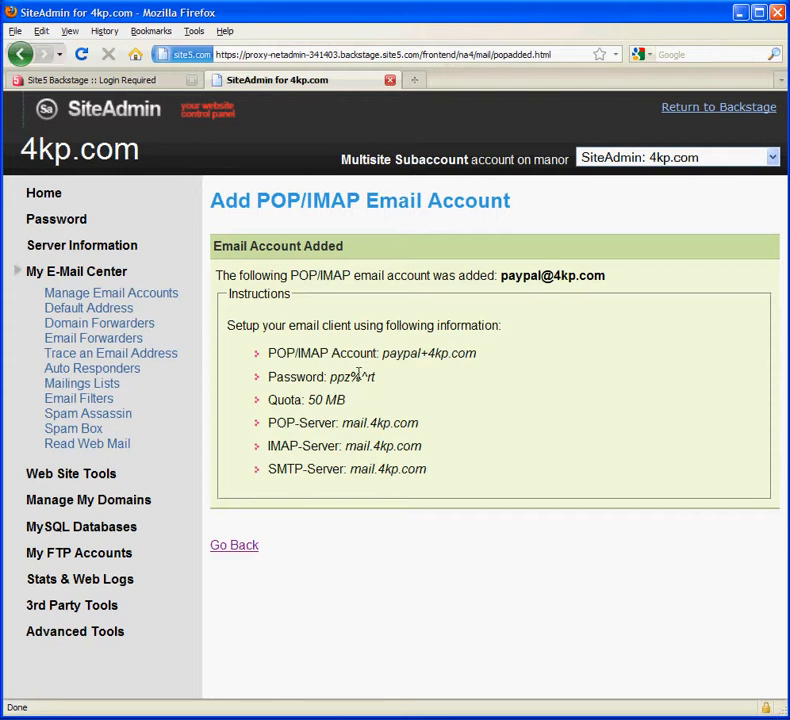
{"action": "left_click", "coordinate": [248, 550]}
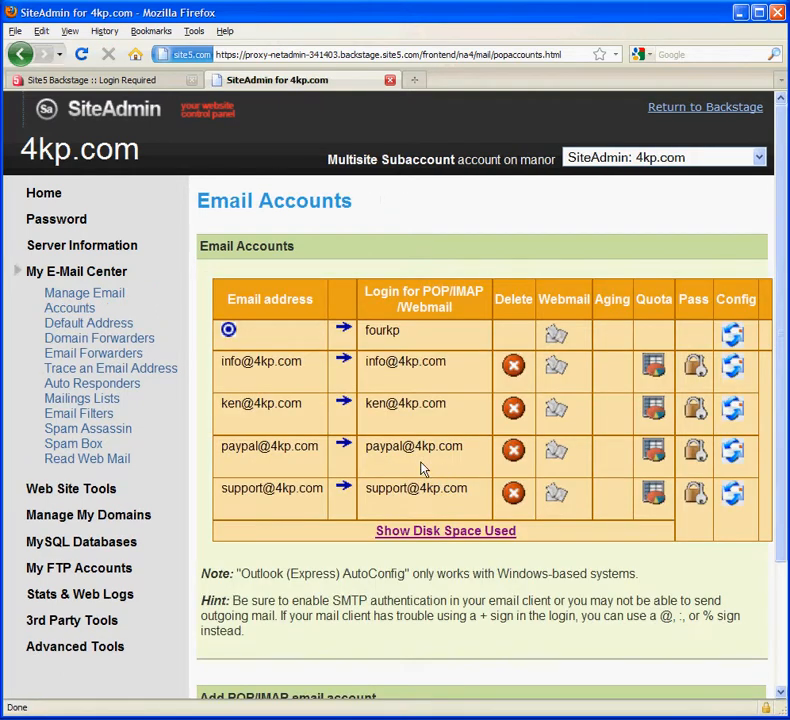
Step: View the quota and password change forms of the paypal mailbox, returning to the accounts list without submitting either
{"action": "scroll", "coordinate": [428, 418], "scroll_direction": "down", "scroll_amount": 2}
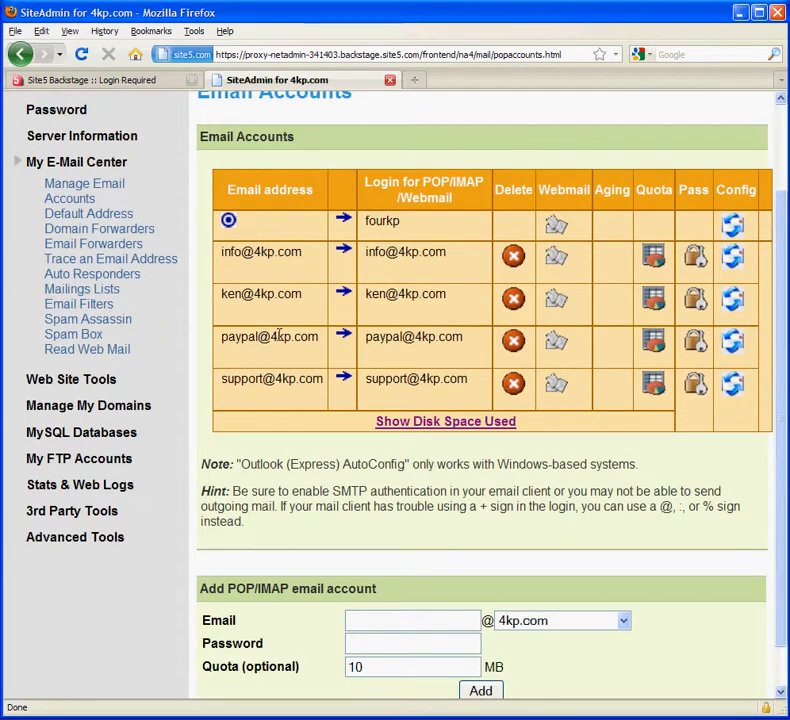
{"action": "left_click", "coordinate": [654, 344]}
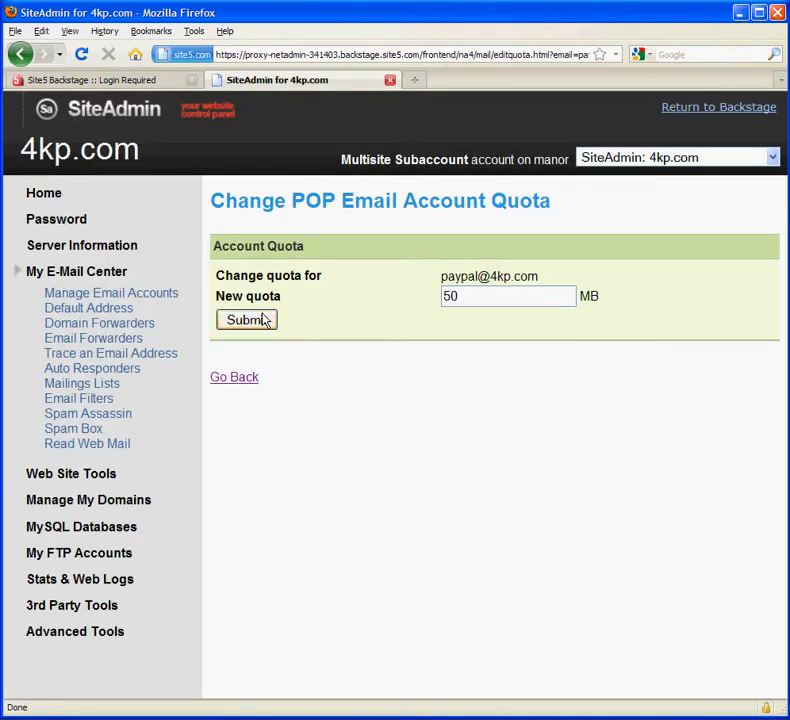
{"action": "left_click", "coordinate": [257, 381]}
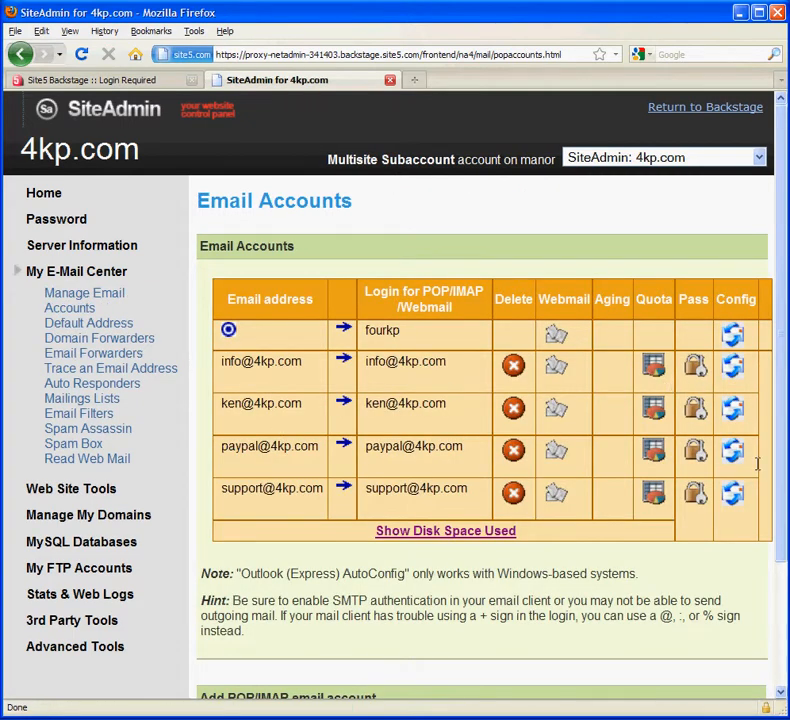
{"action": "left_click", "coordinate": [697, 462]}
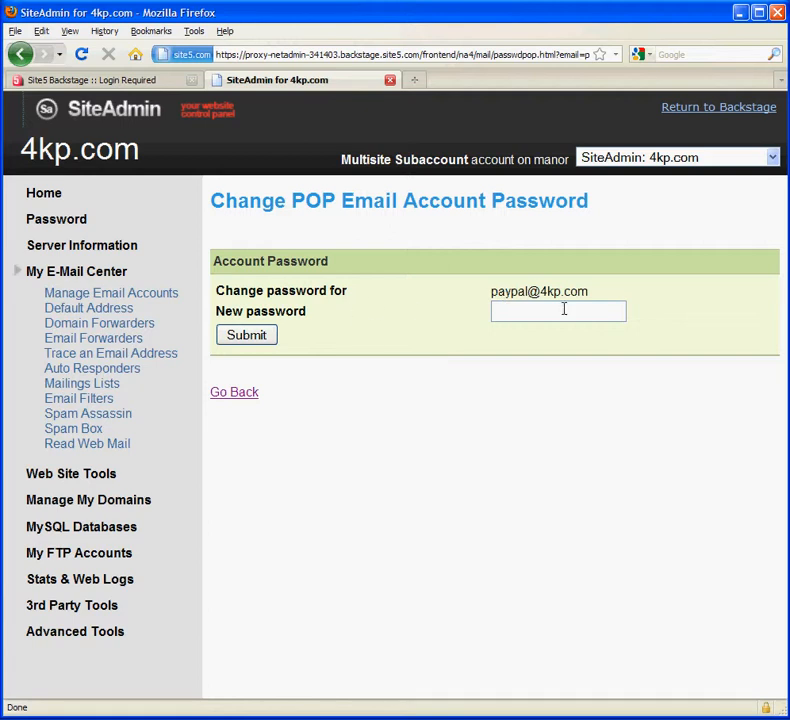
{"action": "left_click", "coordinate": [236, 394]}
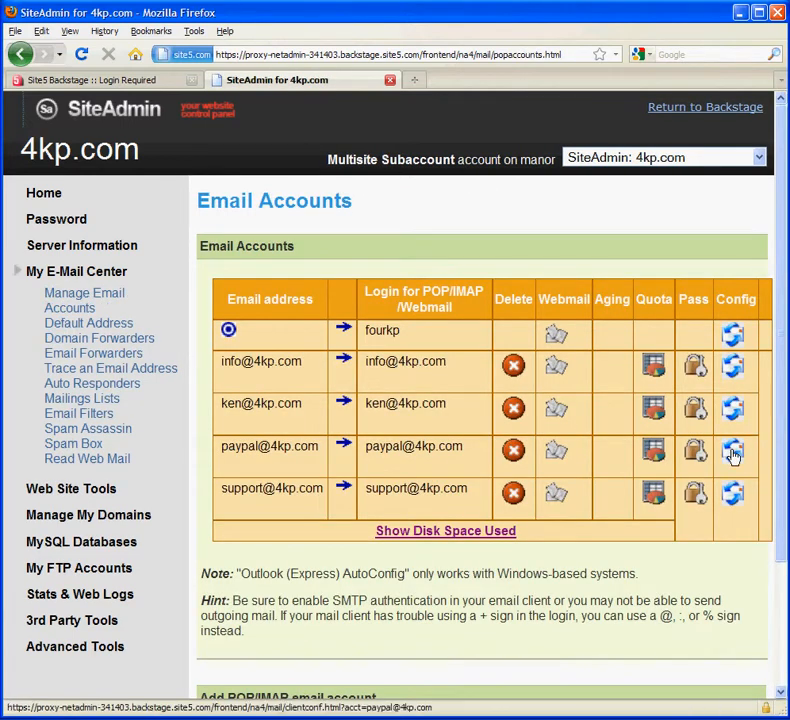
Step: Examine the paypal mailbox's autoconfiguration links and manual email client settings, and return to the accounts list
{"action": "left_click", "coordinate": [733, 455]}
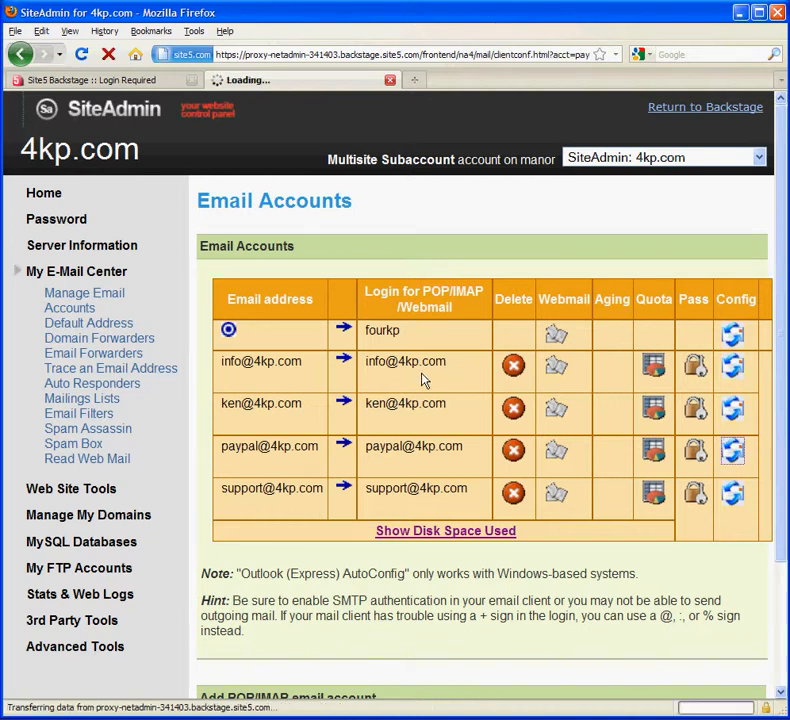
{"action": "scroll", "coordinate": [388, 443], "scroll_direction": "down", "scroll_amount": 2}
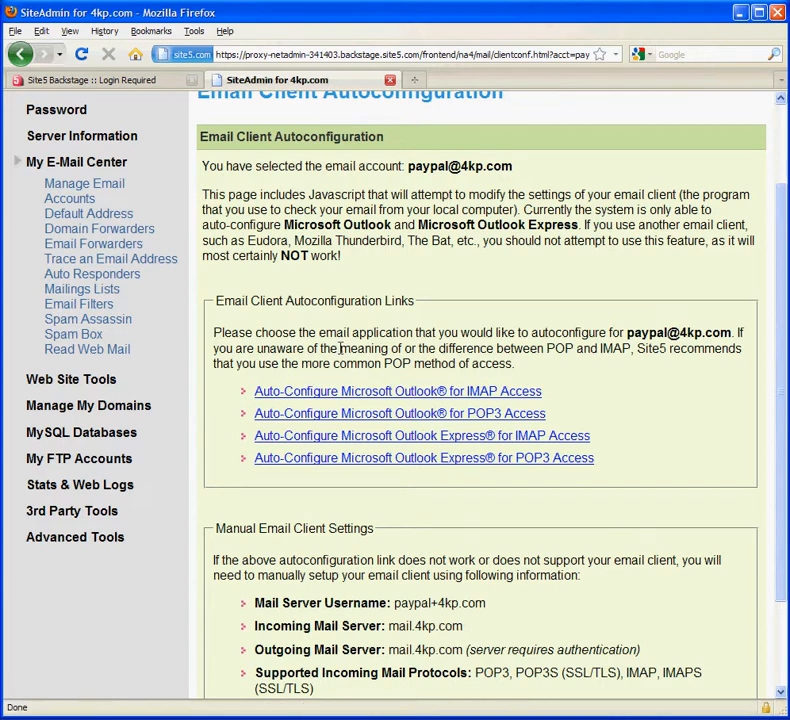
{"action": "scroll", "coordinate": [374, 446], "scroll_direction": "down", "scroll_amount": 2}
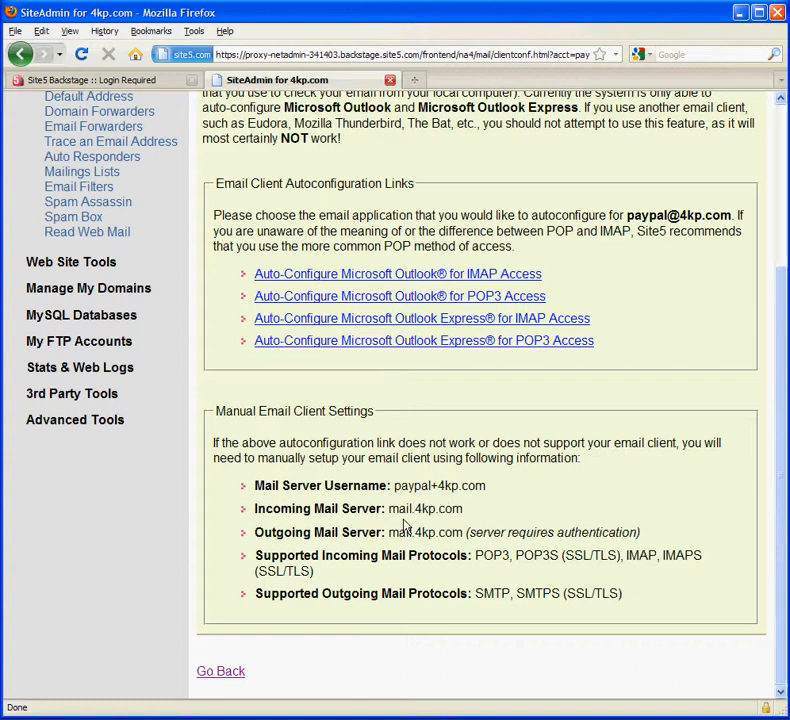
{"action": "left_click", "coordinate": [230, 670]}
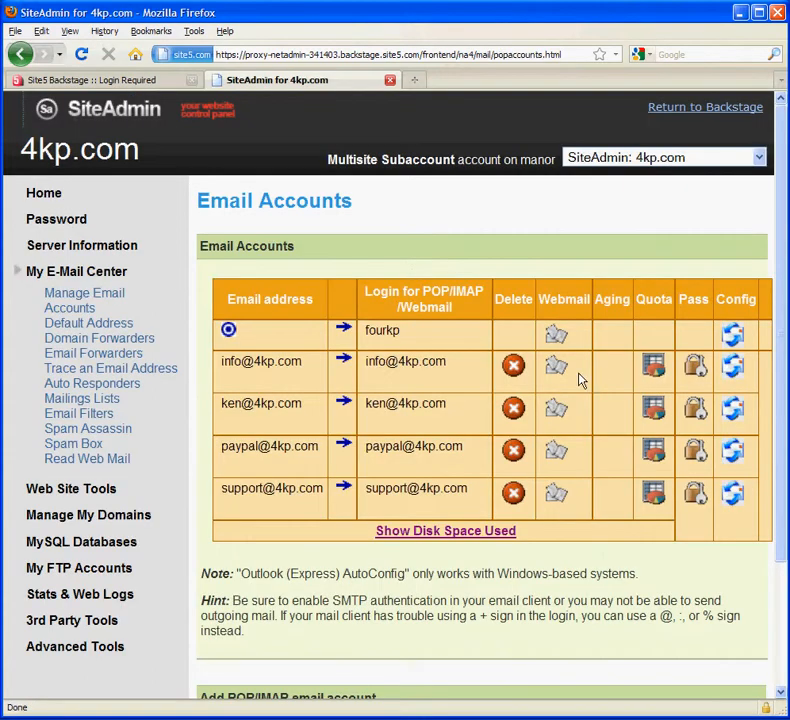
{"action": "scroll", "coordinate": [557, 444], "scroll_direction": "down", "scroll_amount": 2}
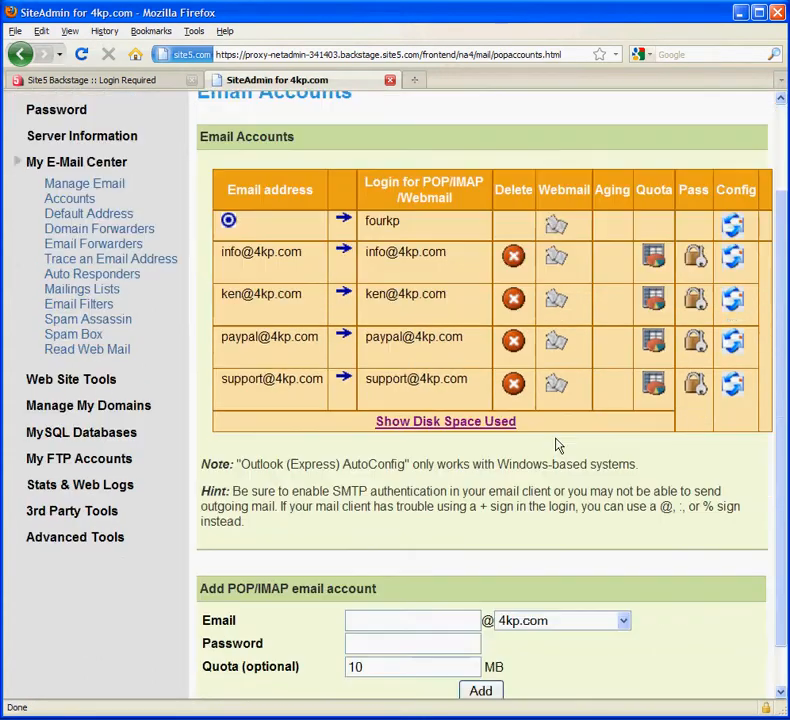
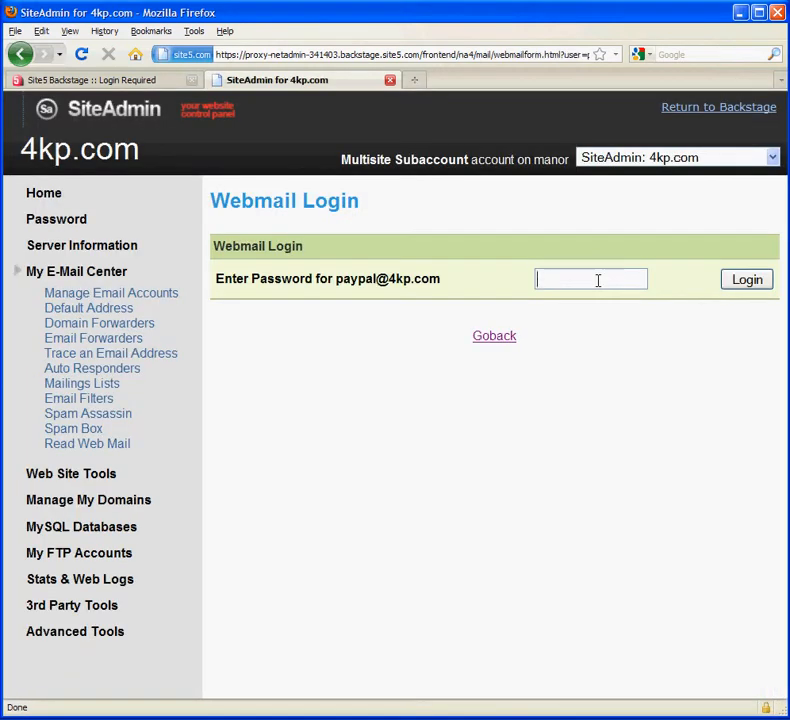
Step: Log in to the paypal mailbox's webmail with the account password, continuing past the unencrypted connection warning
{"action": "type", "text": "••"}
{"action": "left_click", "coordinate": [752, 283]}
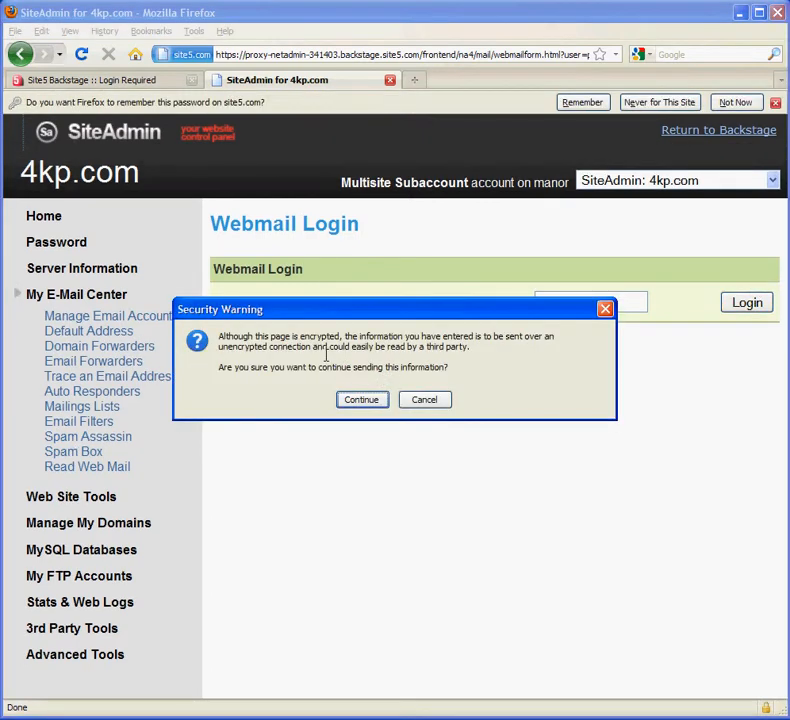
{"action": "left_click", "coordinate": [368, 403]}
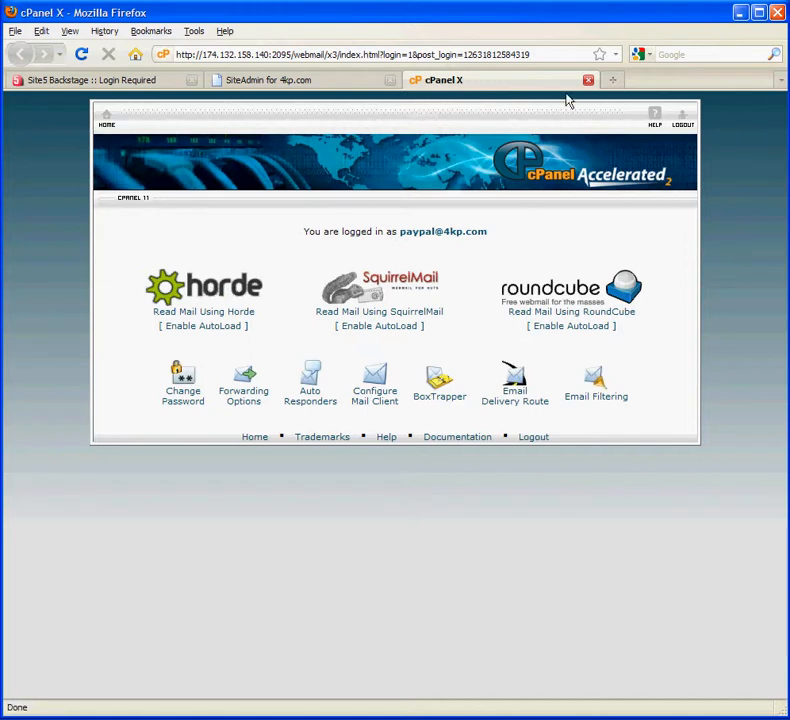
Step: Open 4kp.com/webmail in a new browser tab
{"action": "left_click", "coordinate": [613, 80]}
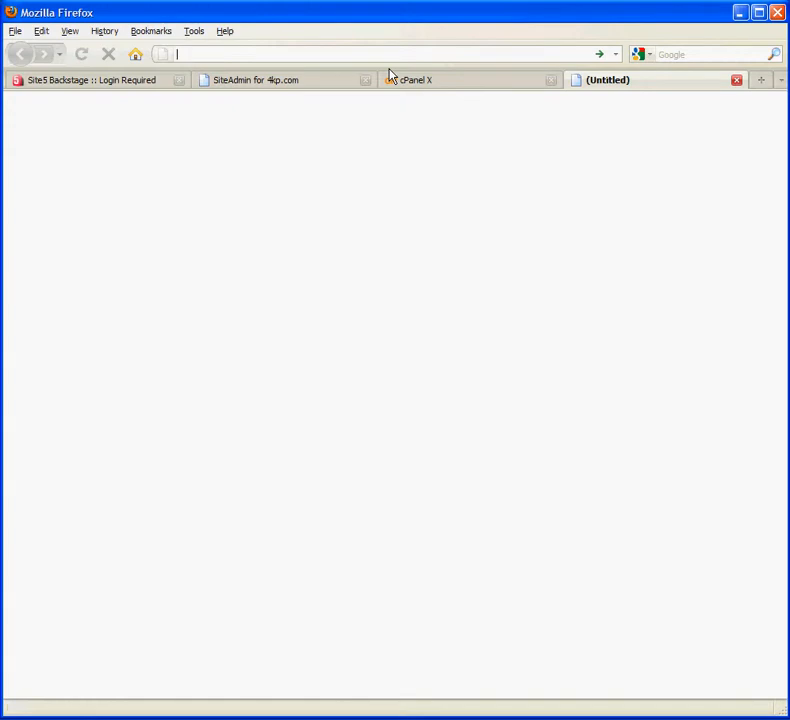
{"action": "type", "text": "4kp"}
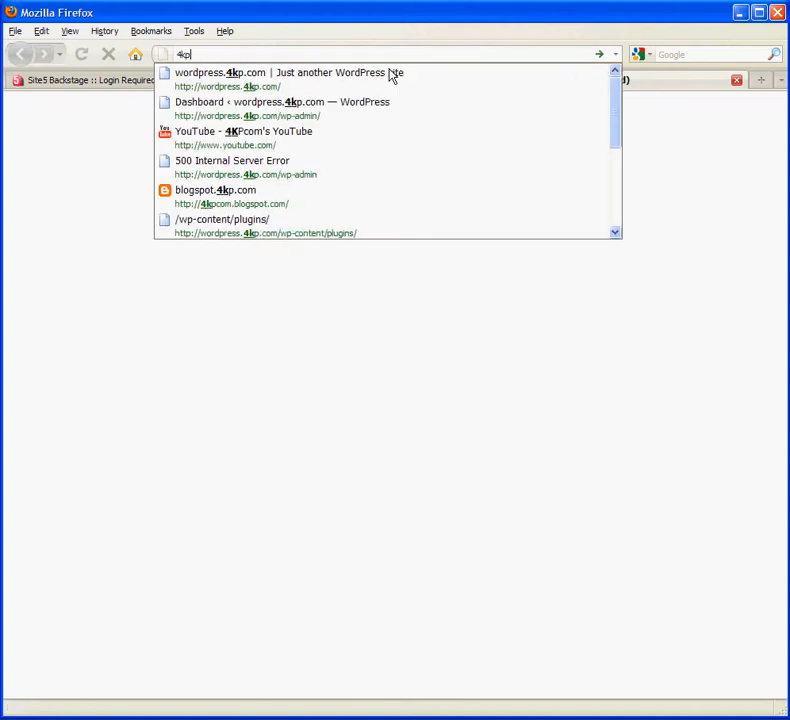
{"action": "type", "text": ".com/we"}
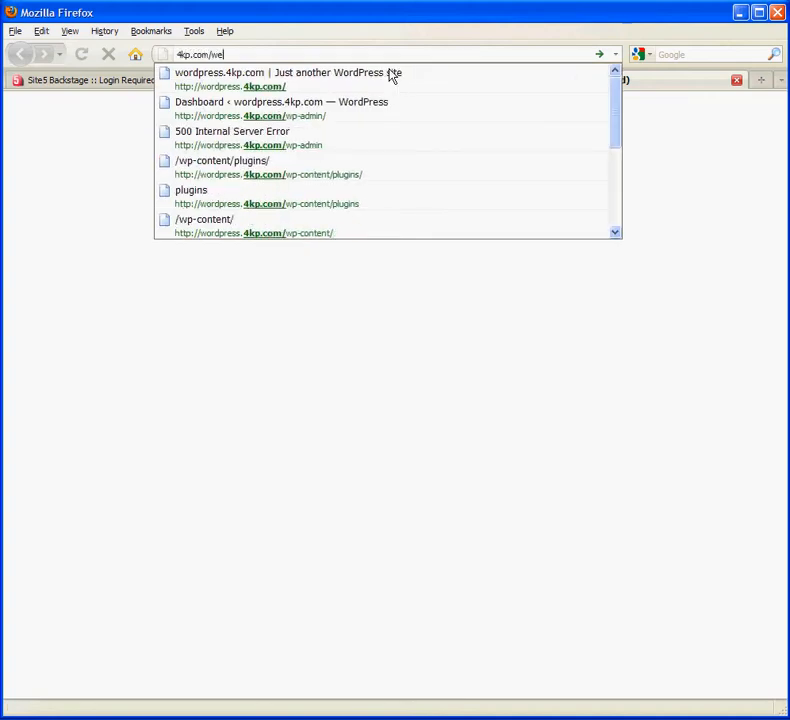
{"action": "type", "text": "bmail"}
{"action": "key", "text": "Return"}
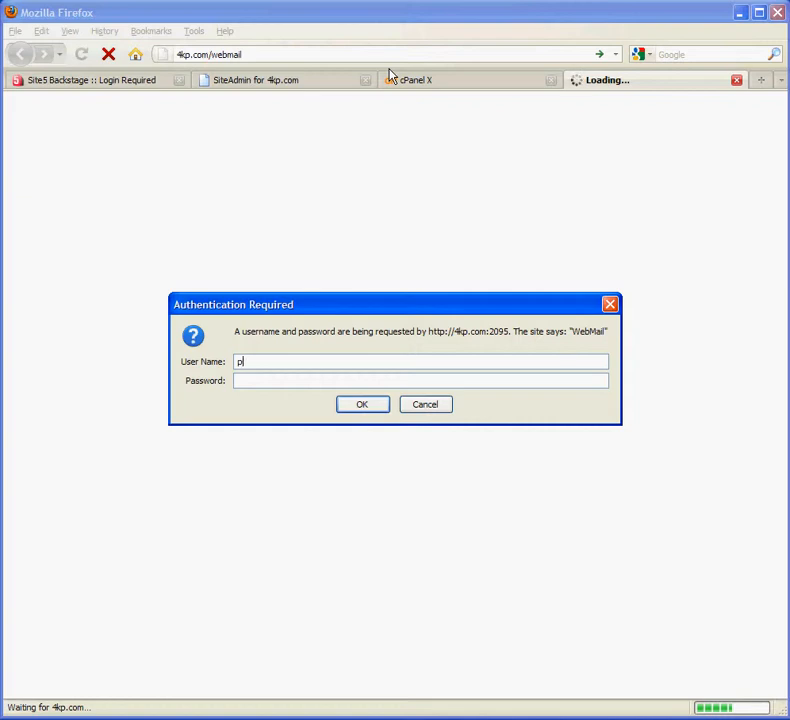
Step: Authenticate to the webmail site with the paypal mailbox's full email address and account password
{"action": "type", "text": "••"}
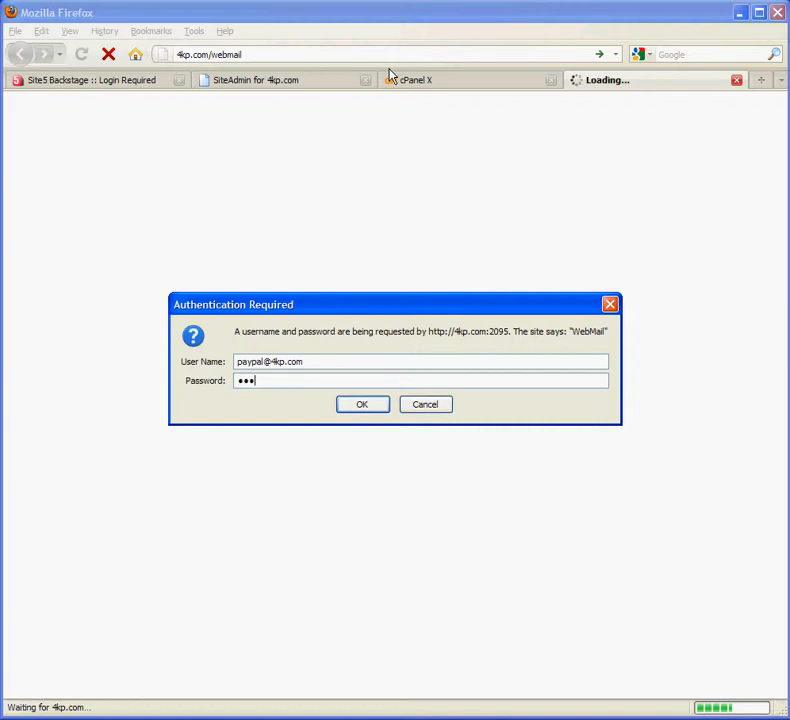
{"action": "type", "text": "•••••"}
{"action": "left_click", "coordinate": [382, 405]}
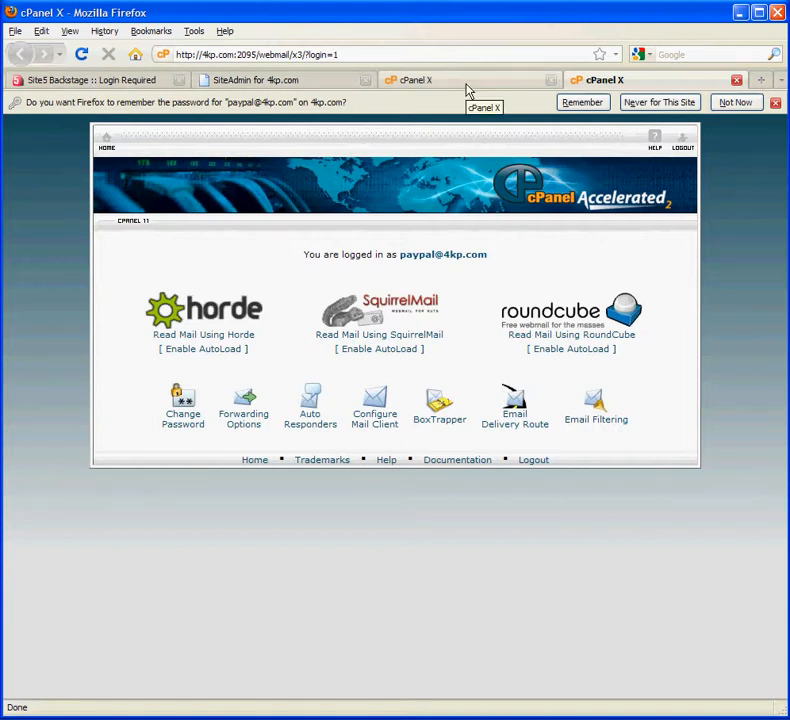
Step: Read mail using Horde, logging in with English (American) as the language, and open the mail inbox
{"action": "left_click", "coordinate": [213, 318]}
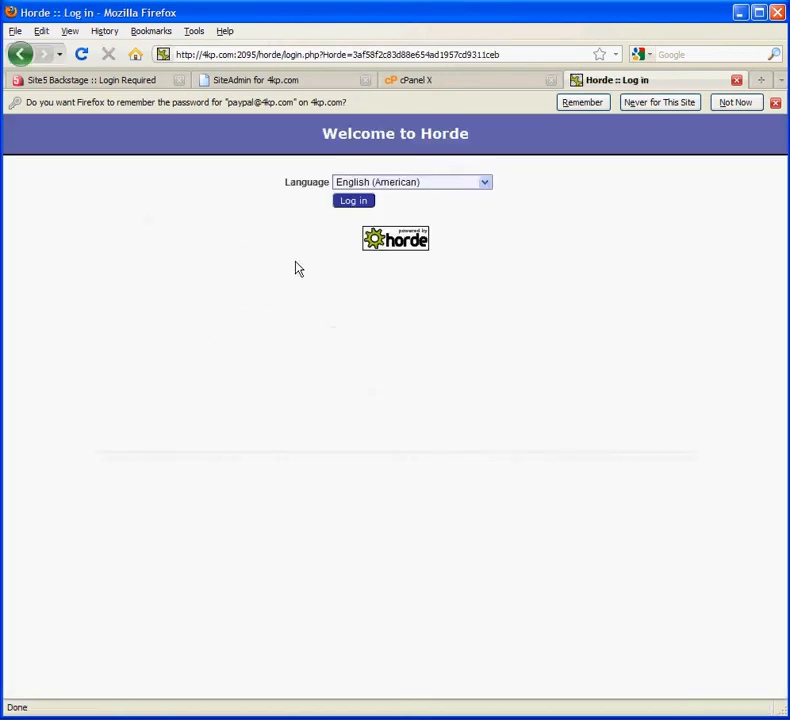
{"action": "left_click", "coordinate": [353, 201]}
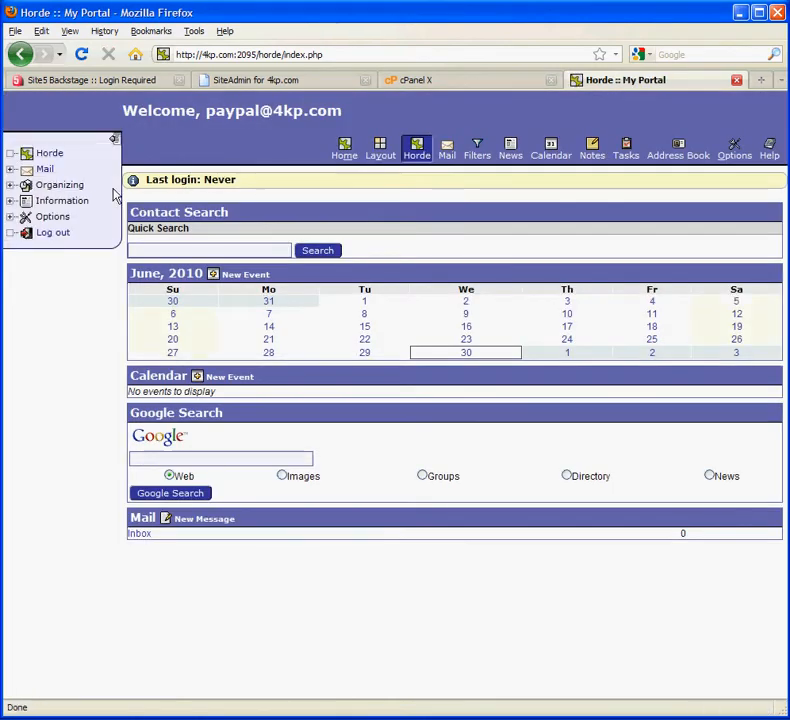
{"action": "left_click", "coordinate": [45, 171]}
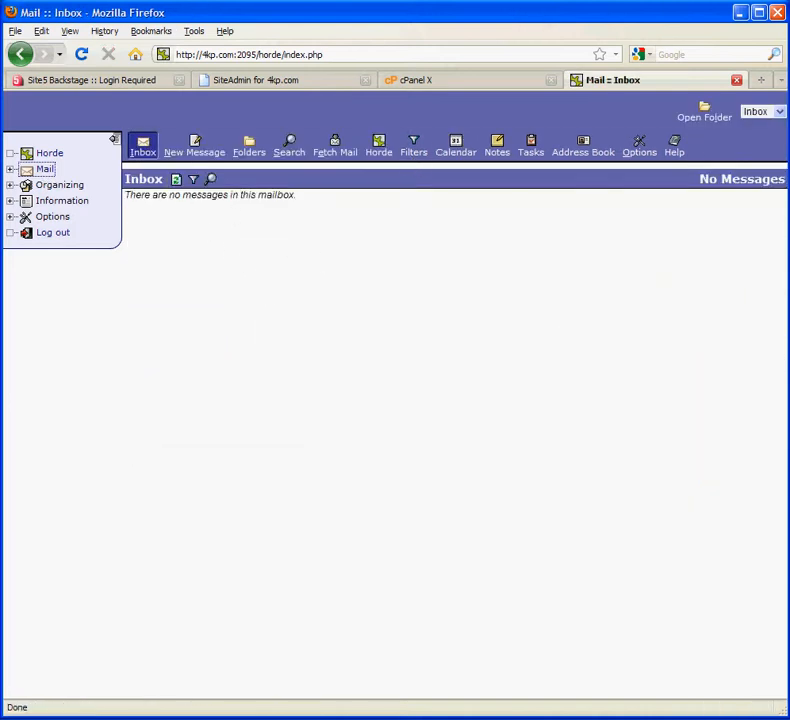
Step: Start a new message to the domain's info address with the subject "test of paypal email"
{"action": "left_click", "coordinate": [194, 155]}
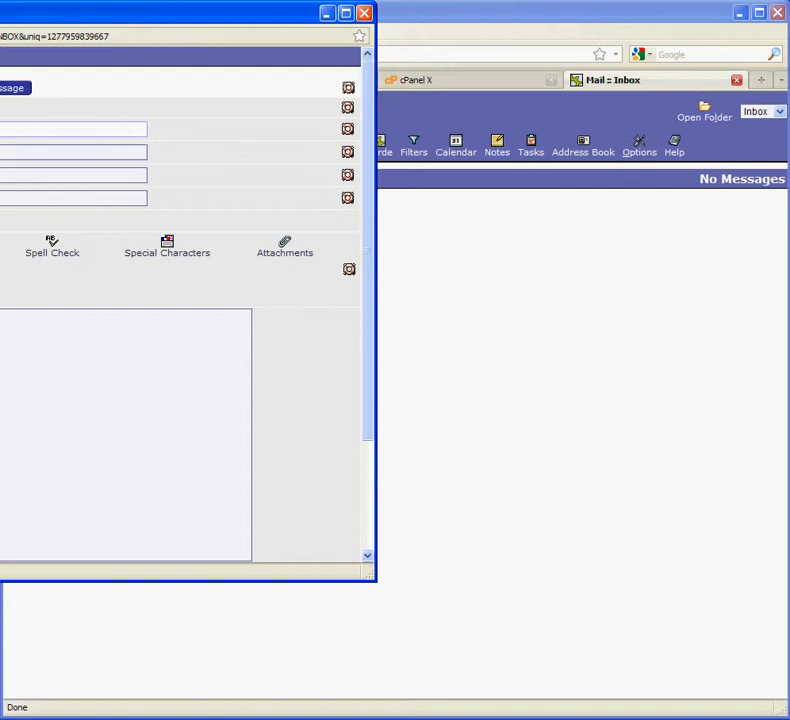
{"action": "left_click_drag", "start_coordinate": [0, 17], "coordinate": [325, 190]}
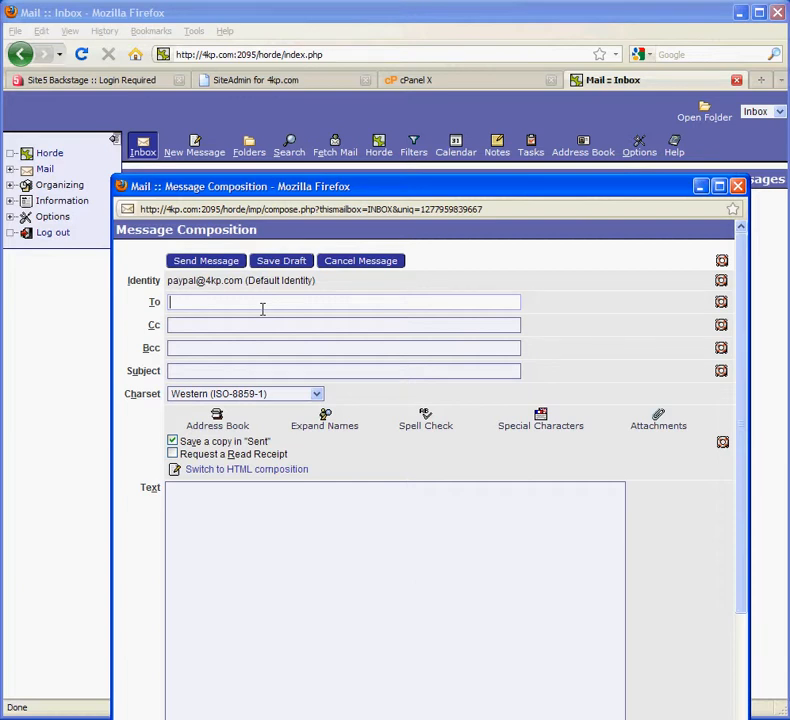
{"action": "key", "text": "Tab"}
{"action": "key", "text": "Tab"}
{"action": "key", "text": "Tab"}
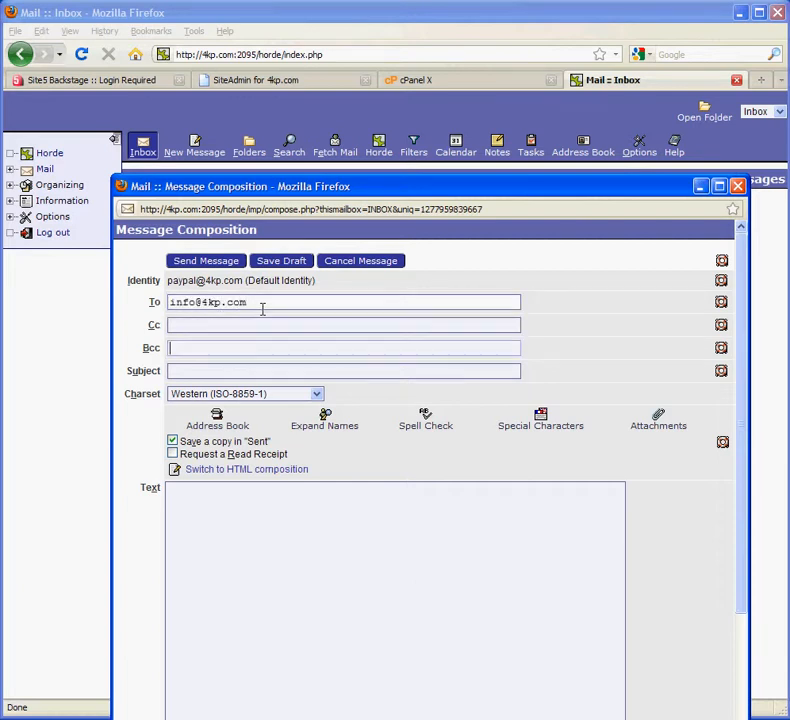
{"action": "type", "text": "test of paypal email"}
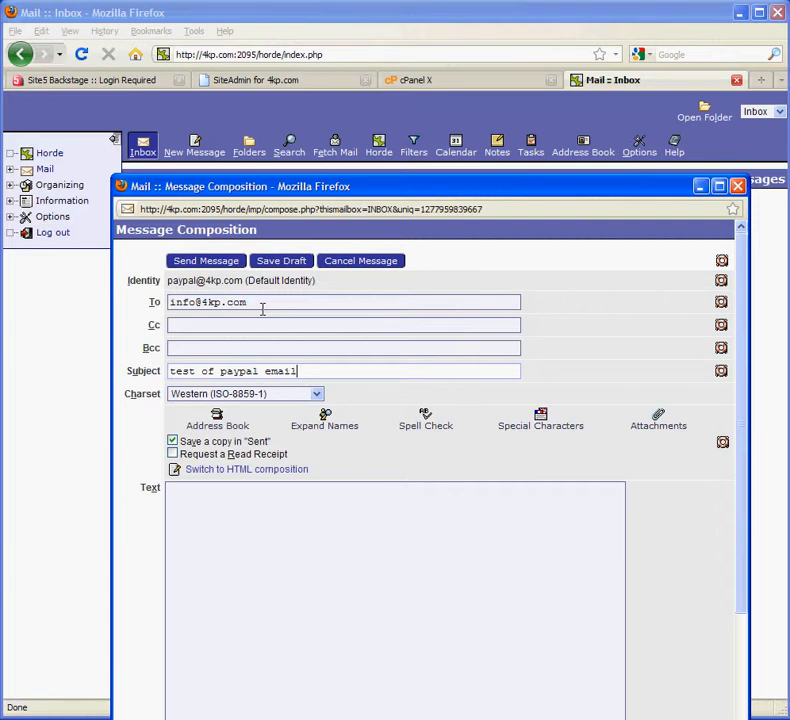
Step: Write "test email of" followed by the paypal mailbox's address as the message text, and send the message
{"action": "left_click", "coordinate": [244, 538]}
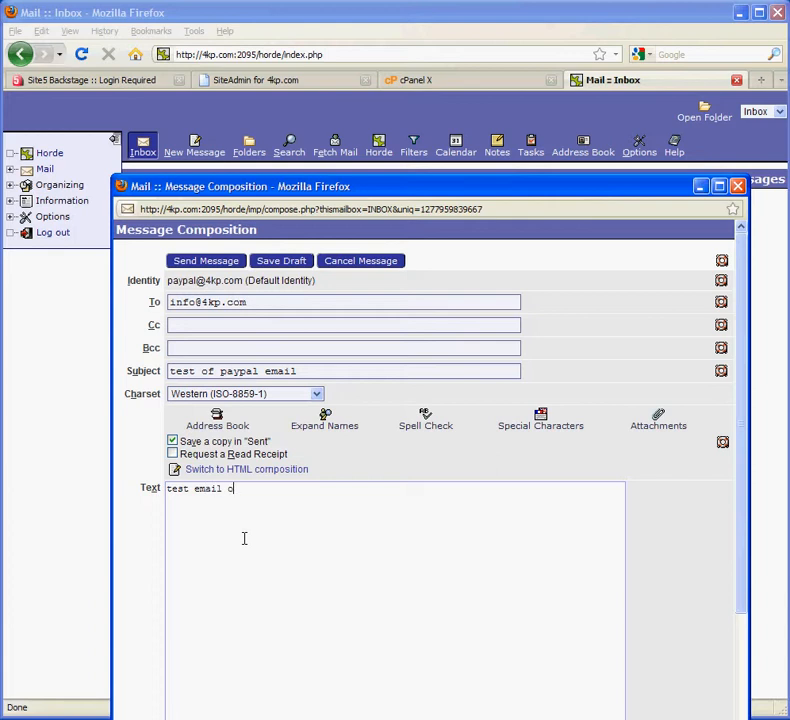
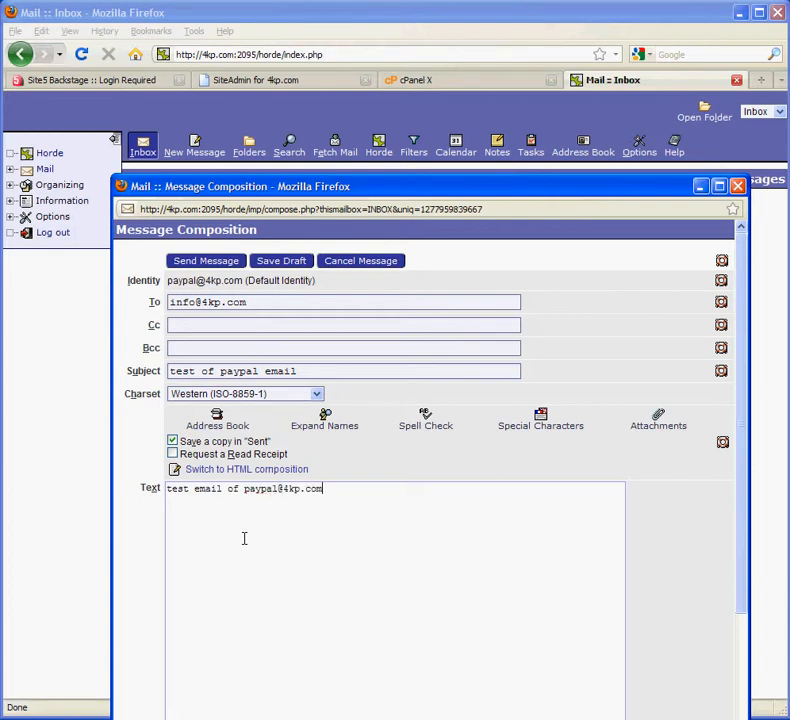
{"action": "left_click", "coordinate": [229, 265]}
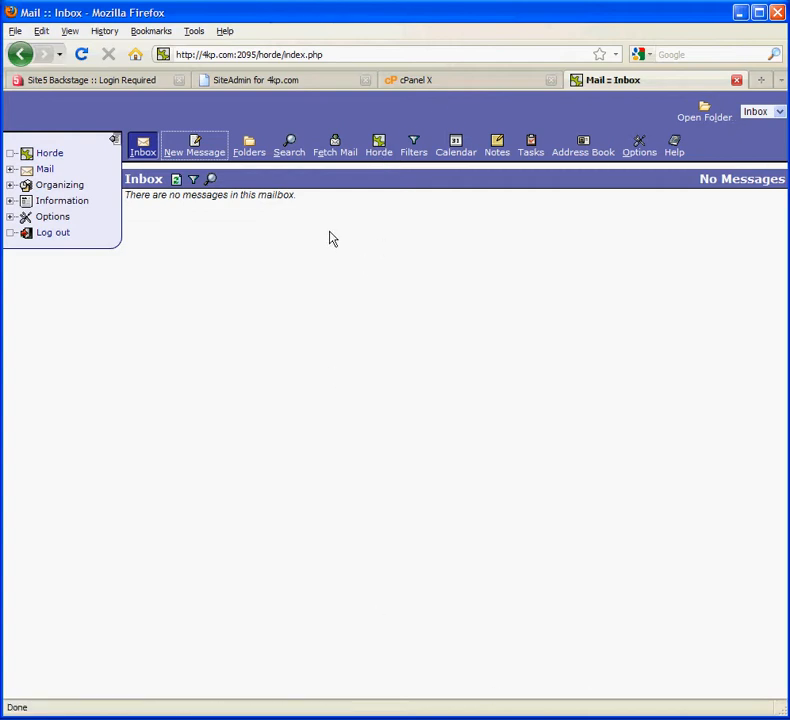
Step: Log out of Horde, view the webmail login page by cancelling the repeated authentication request, and close that browser tab
{"action": "left_click", "coordinate": [53, 238]}
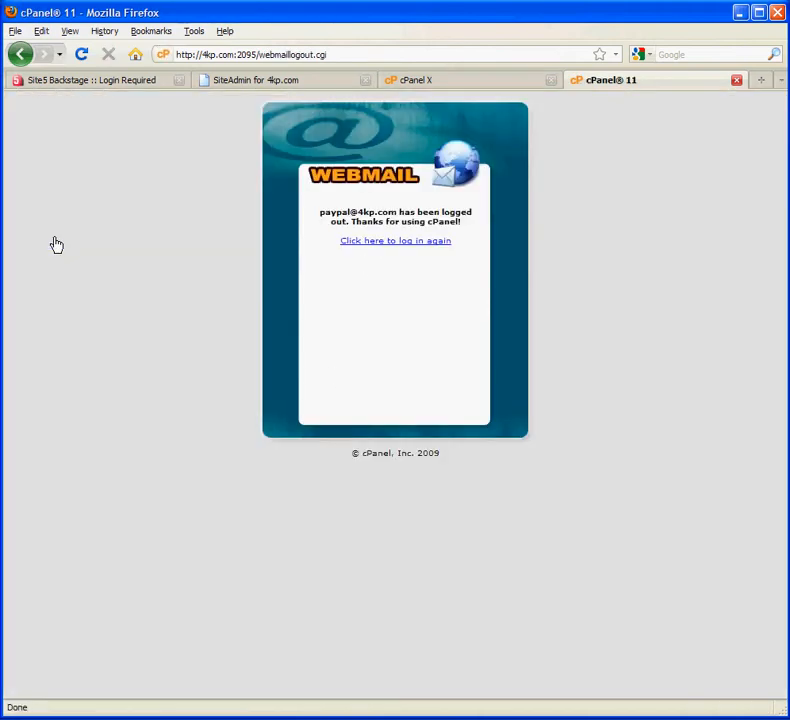
{"action": "left_click", "coordinate": [416, 246]}
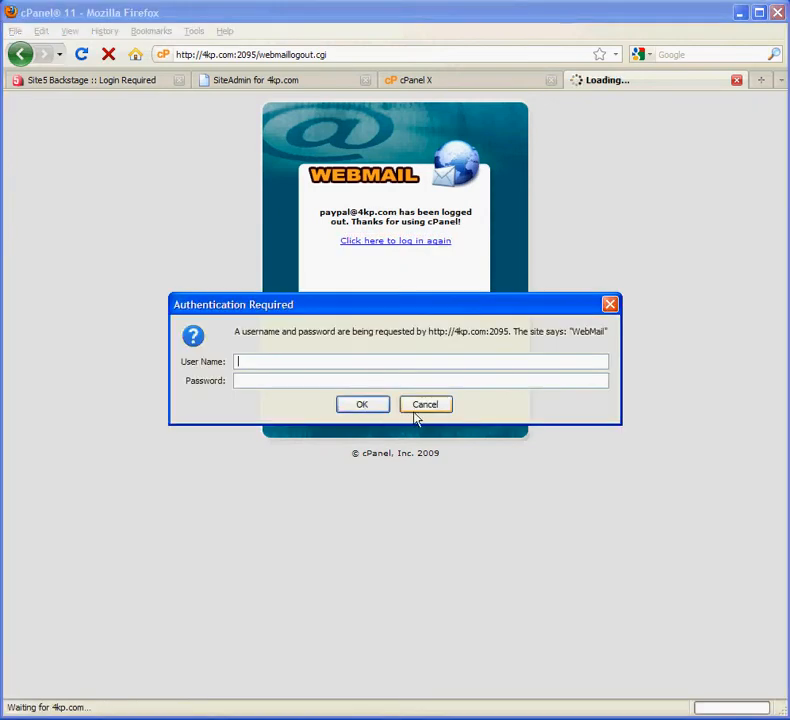
{"action": "left_click", "coordinate": [422, 410]}
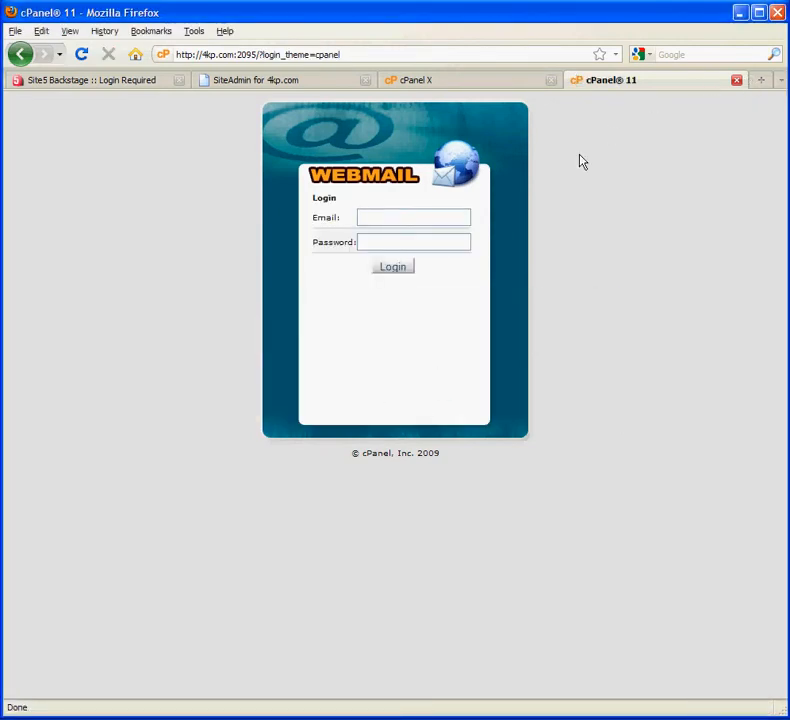
{"action": "left_click", "coordinate": [737, 81]}
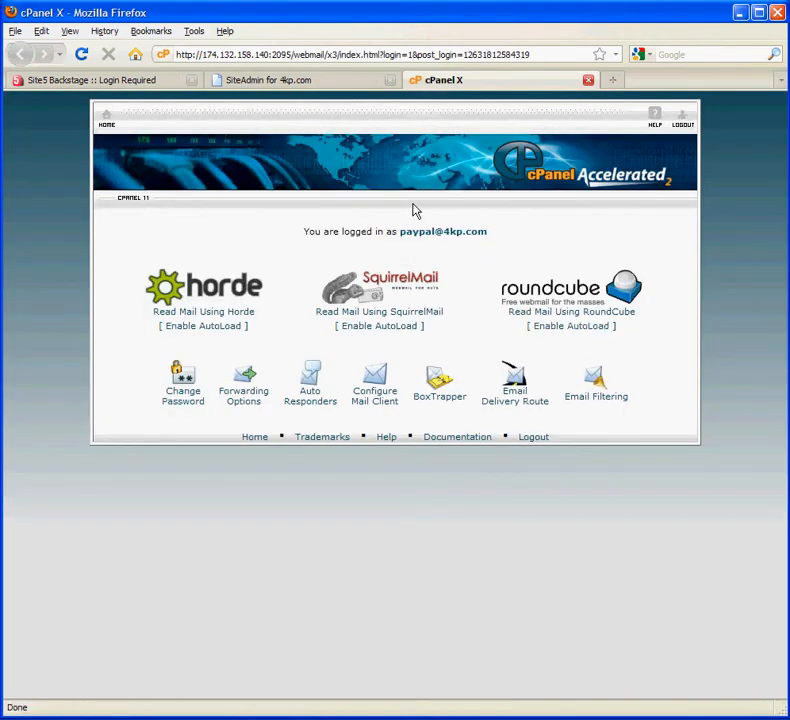
Step: Return to SiteAdmin for 4kp.com, leave the webmail login form, and open the Email Forwarders page
{"action": "left_click", "coordinate": [310, 84]}
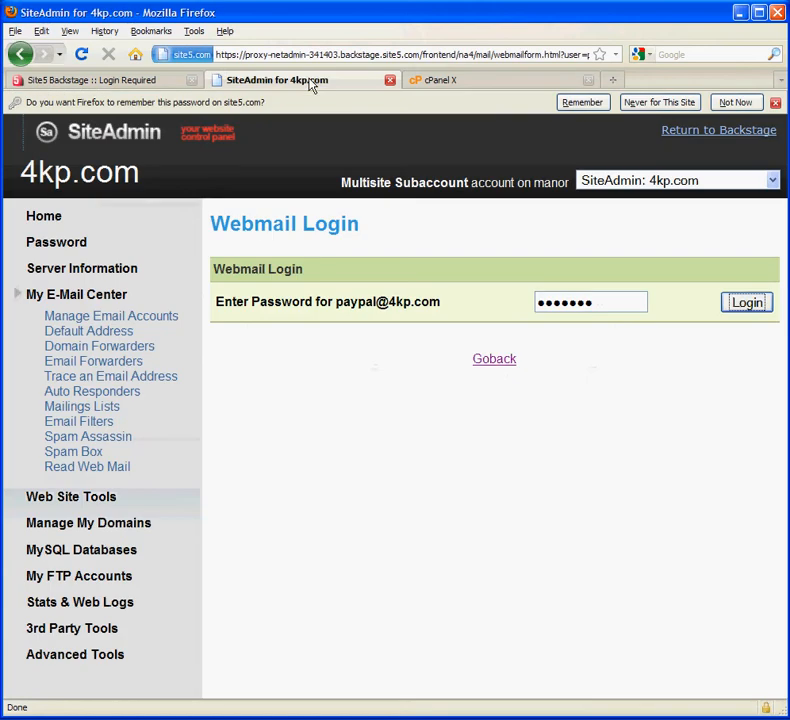
{"action": "left_click", "coordinate": [495, 365]}
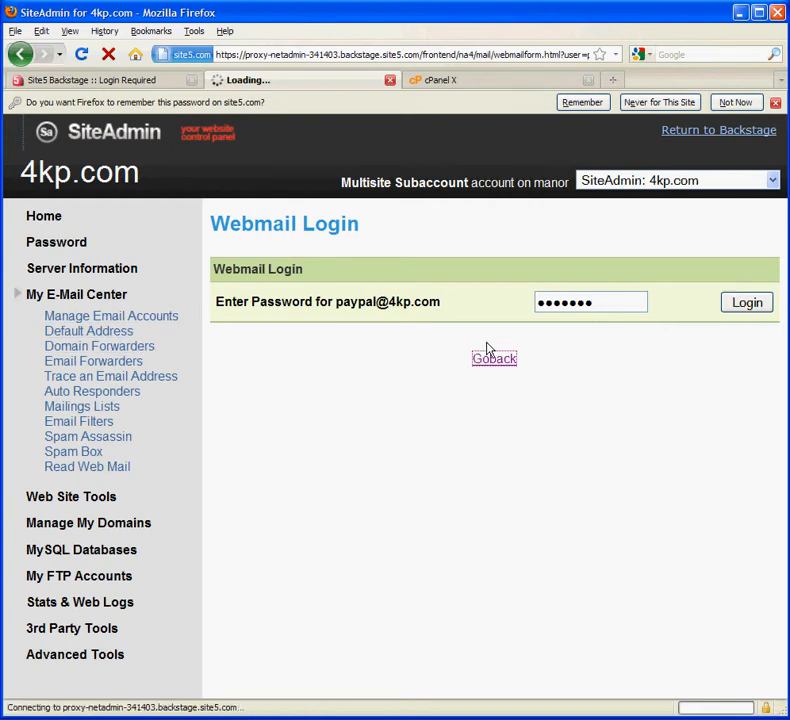
{"action": "left_click", "coordinate": [124, 366]}
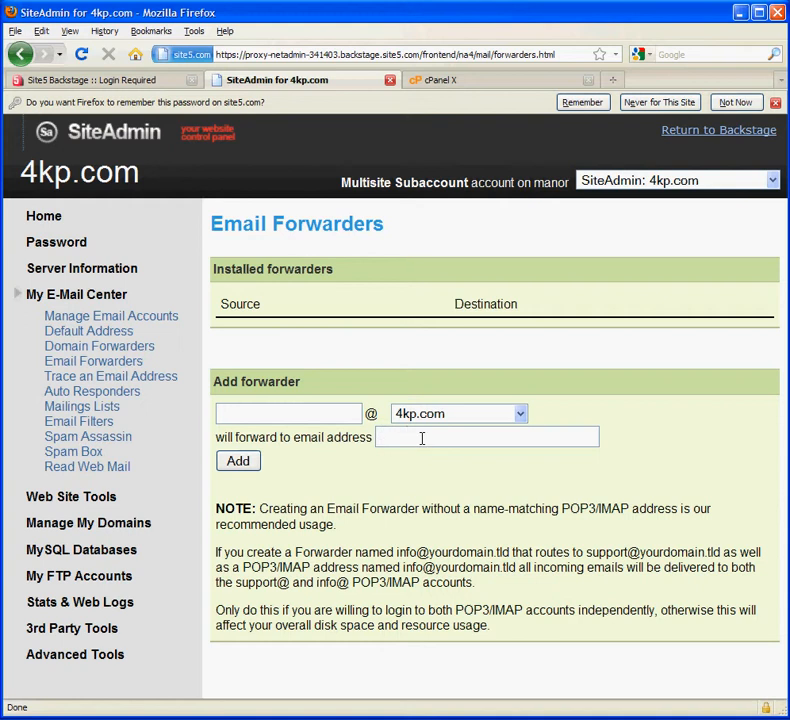
{"action": "left_click", "coordinate": [318, 414]}
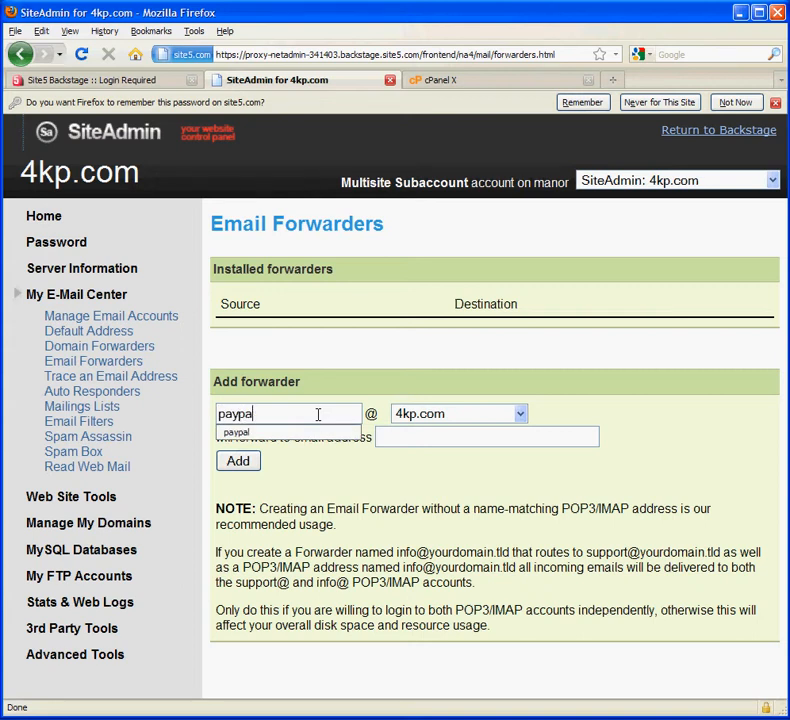
{"action": "key", "text": "Tab"}
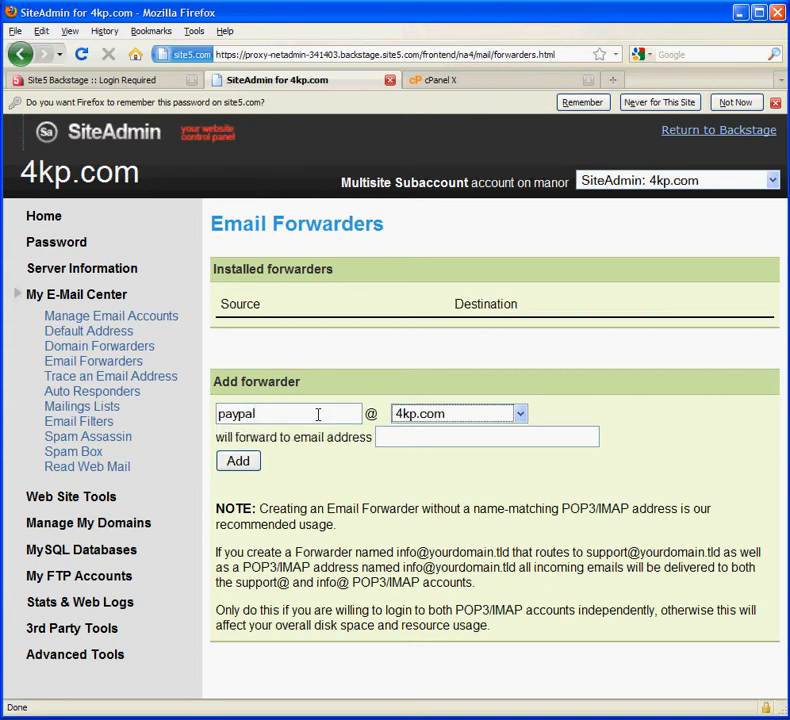
{"action": "left_click", "coordinate": [409, 435]}
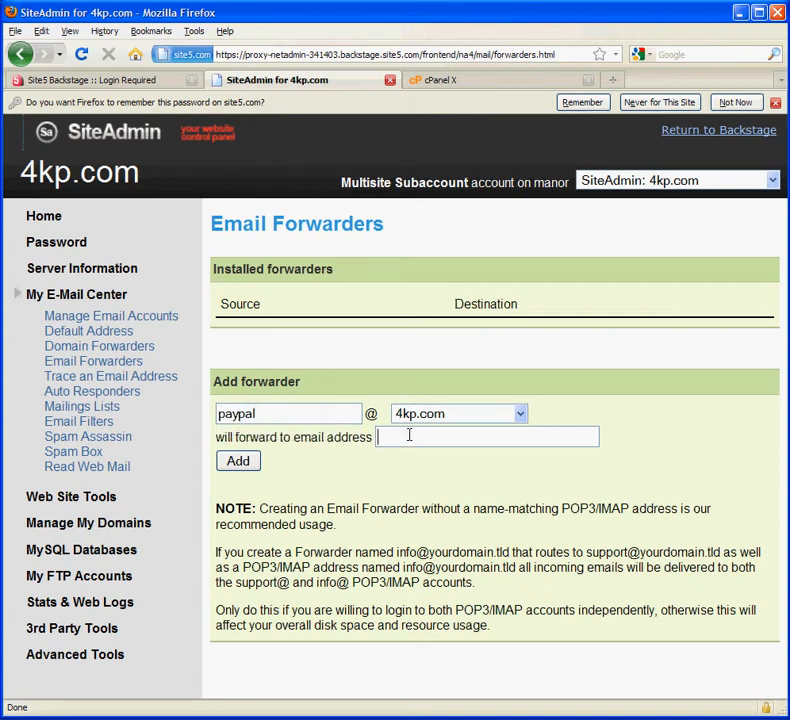
{"action": "left_click", "coordinate": [246, 463]}
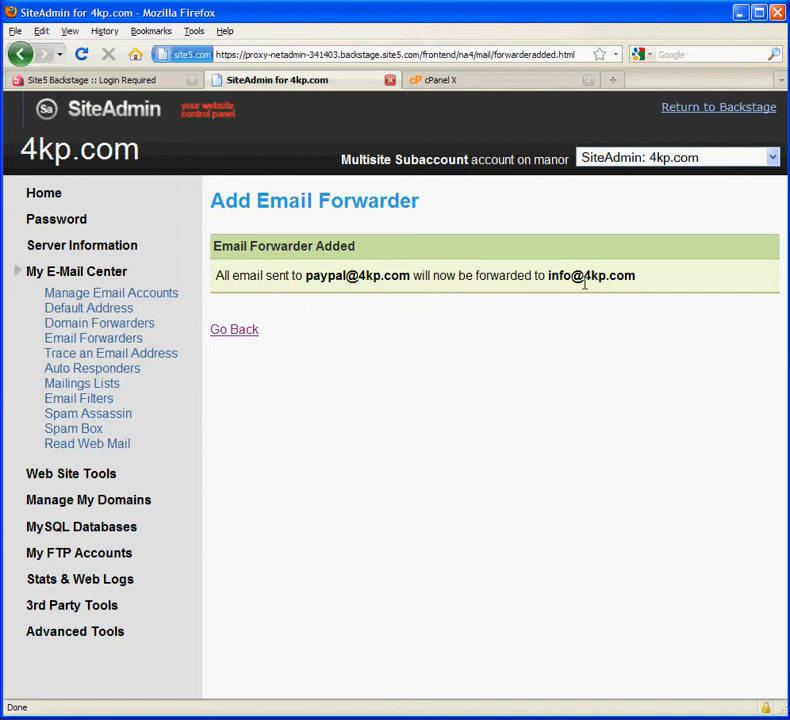
{"action": "left_click", "coordinate": [238, 331]}
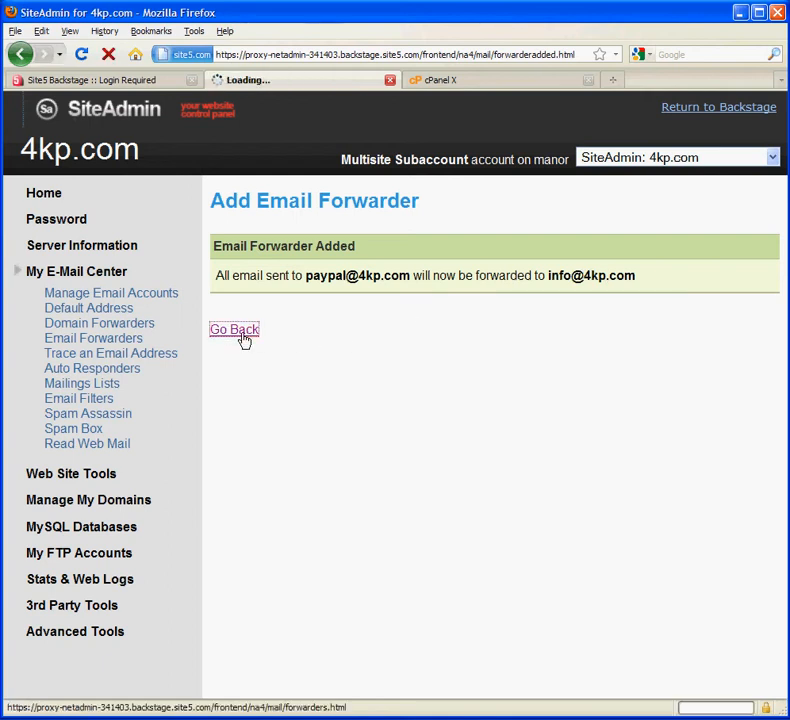